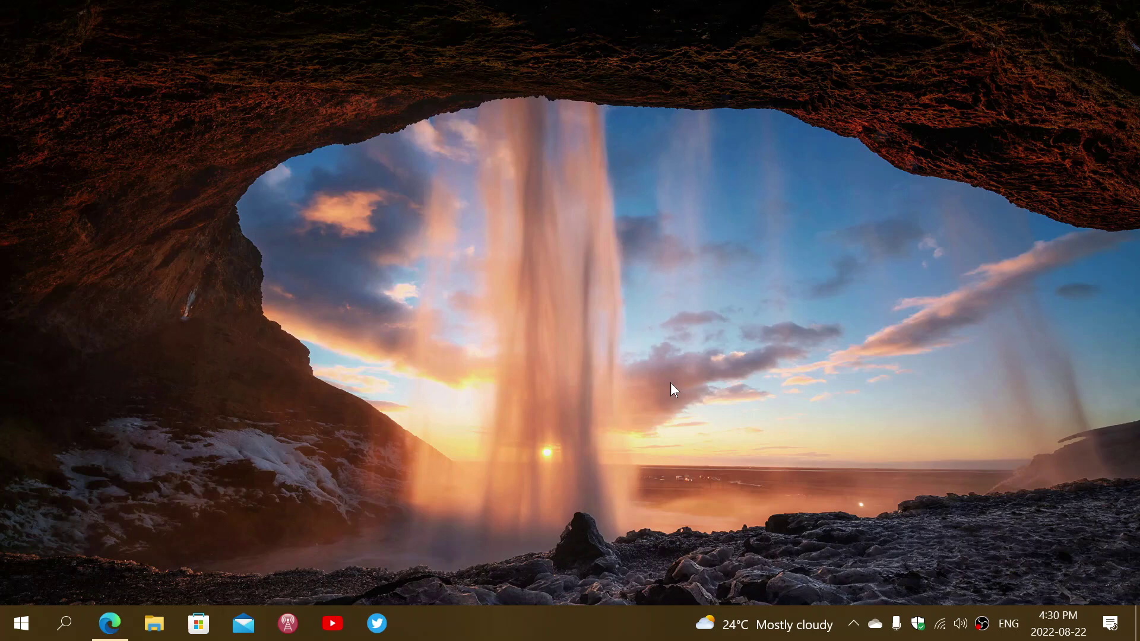
Restore Edge and scroll the 20H2 article down to its Known issues table
click(110, 626)
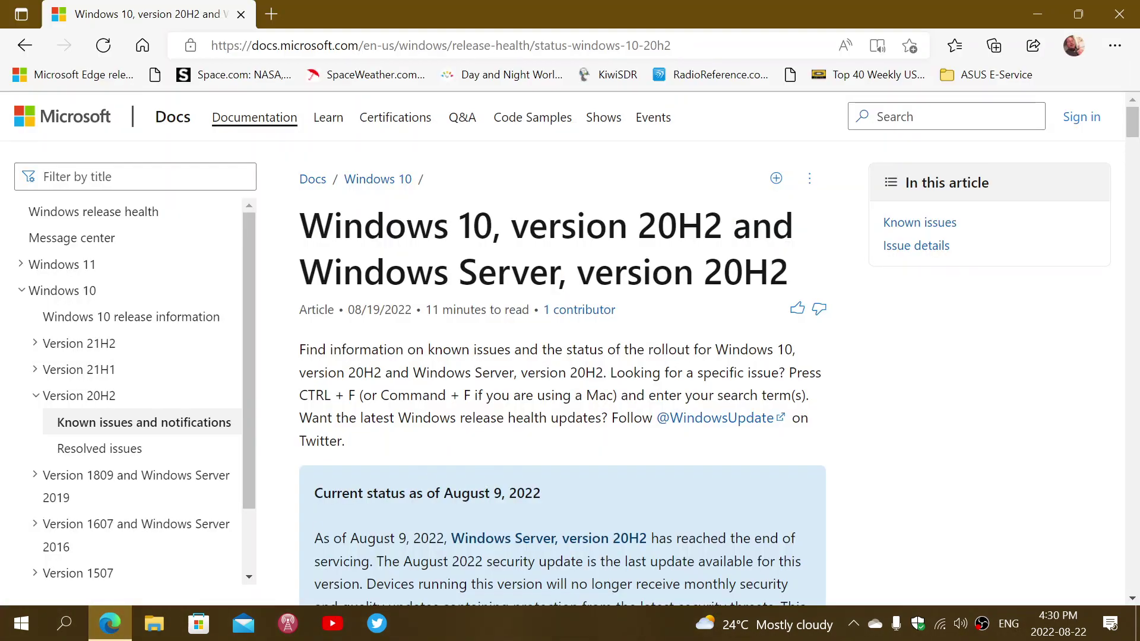
scroll(820, 417, down, 10)
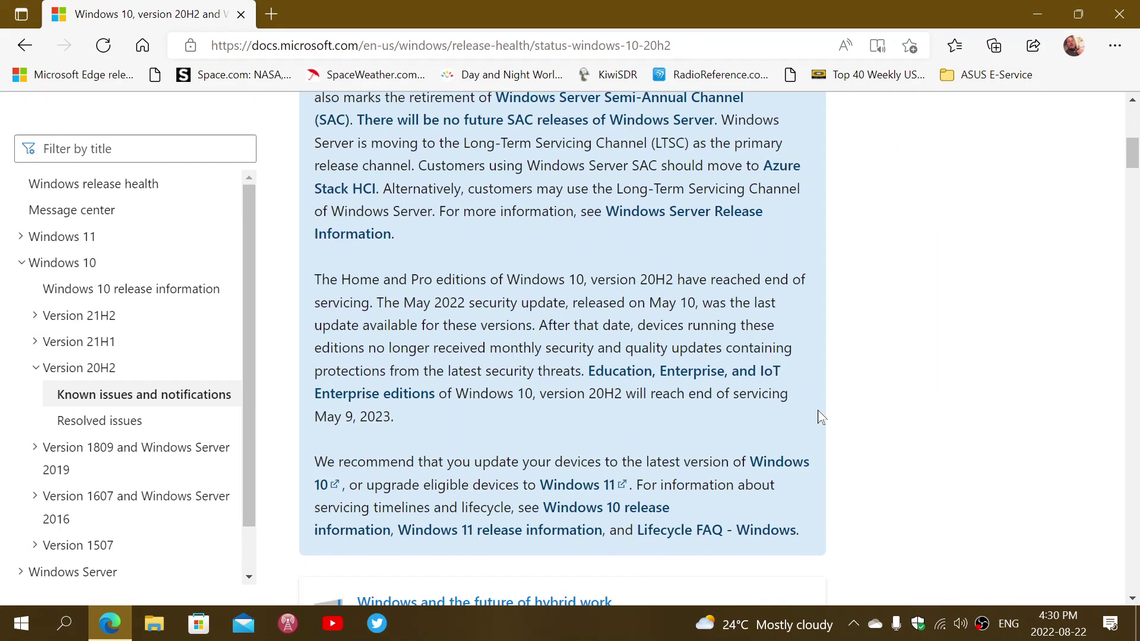
scroll(821, 417, down, 4)
scroll(820, 416, down, 5)
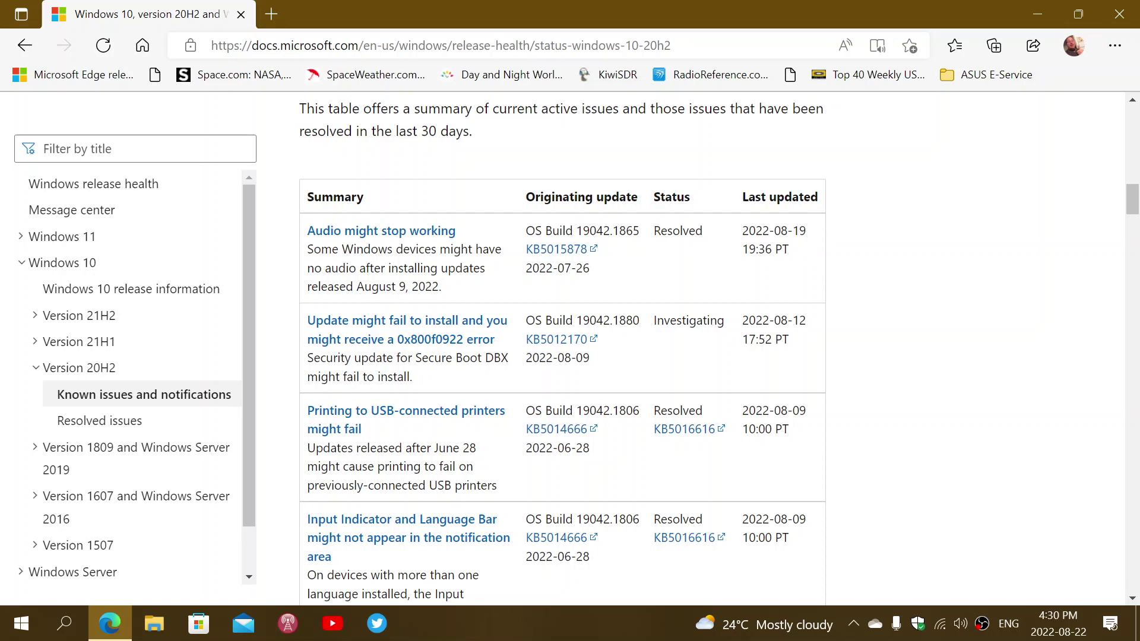
Open the 'Audio might stop working' details and read through workaround, Resolution and Affected platforms
click(417, 231)
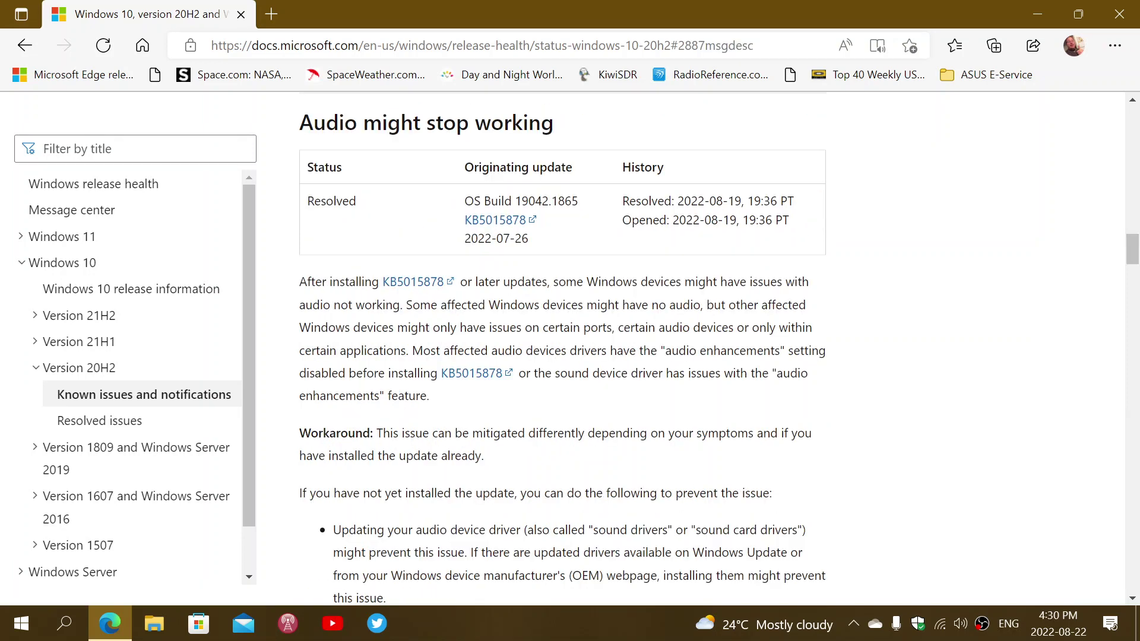
scroll(837, 412, down, 5)
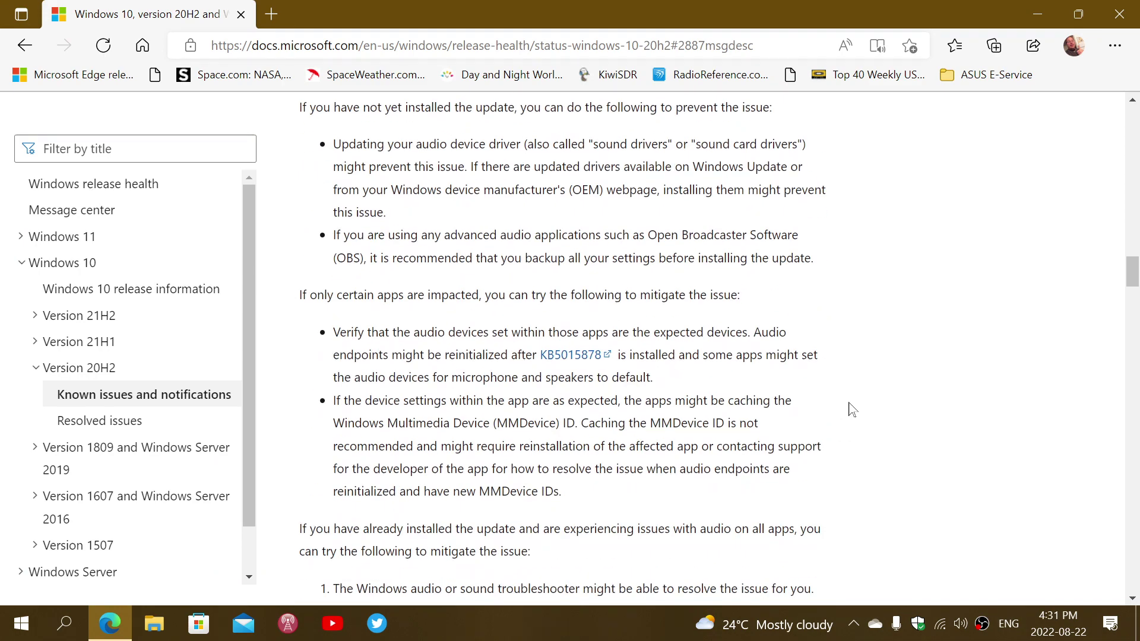
scroll(853, 410, up, 3)
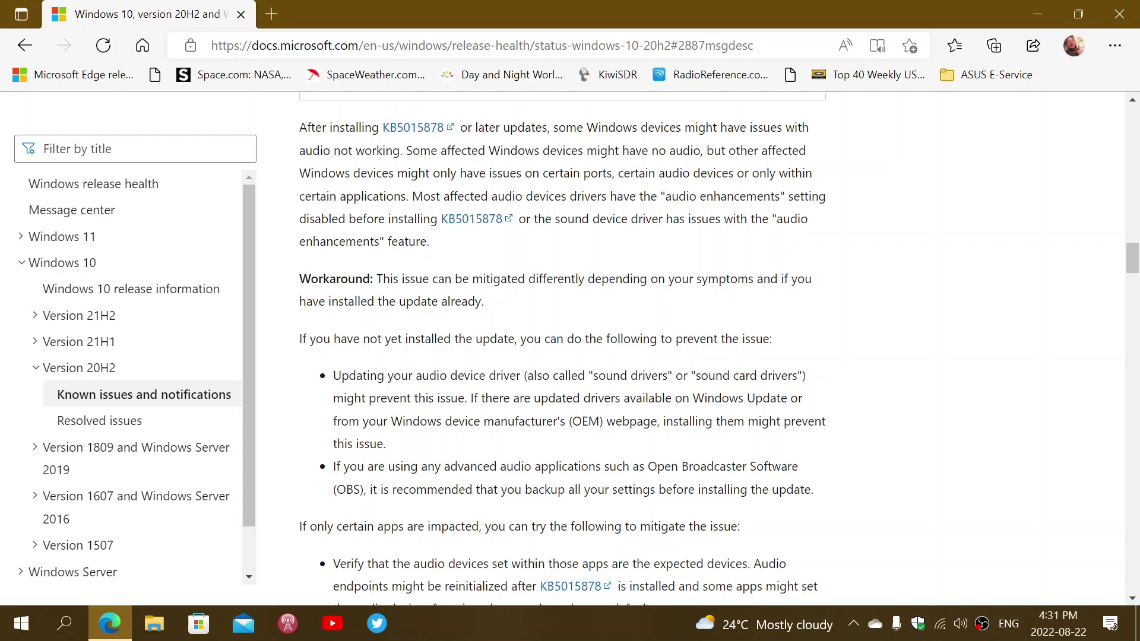
scroll(837, 424, down, 3)
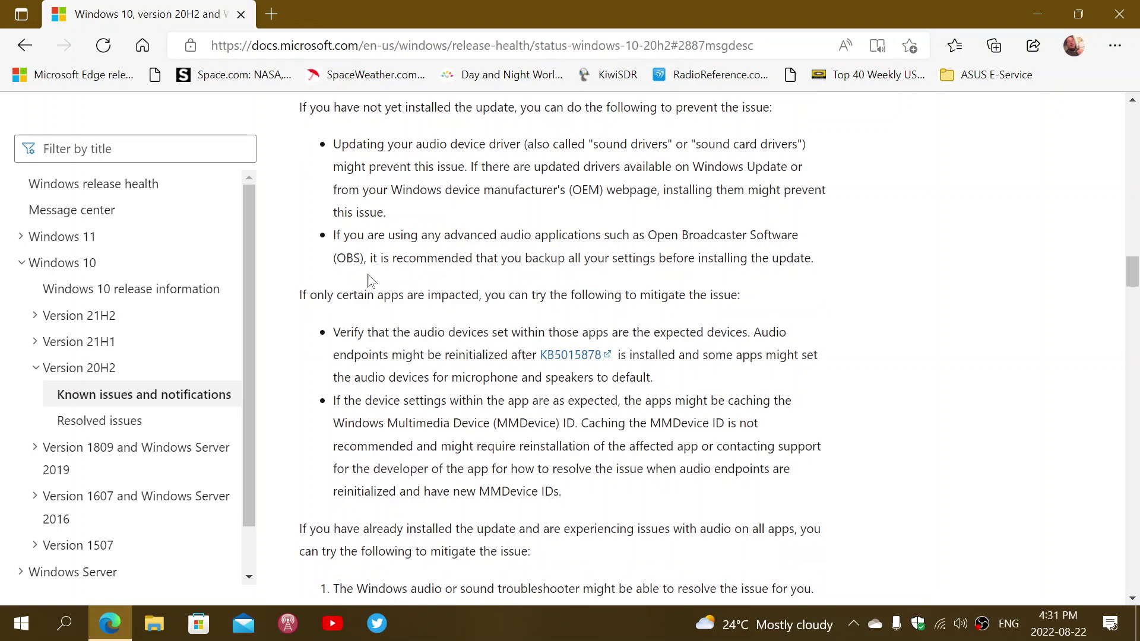
scroll(890, 401, down, 4)
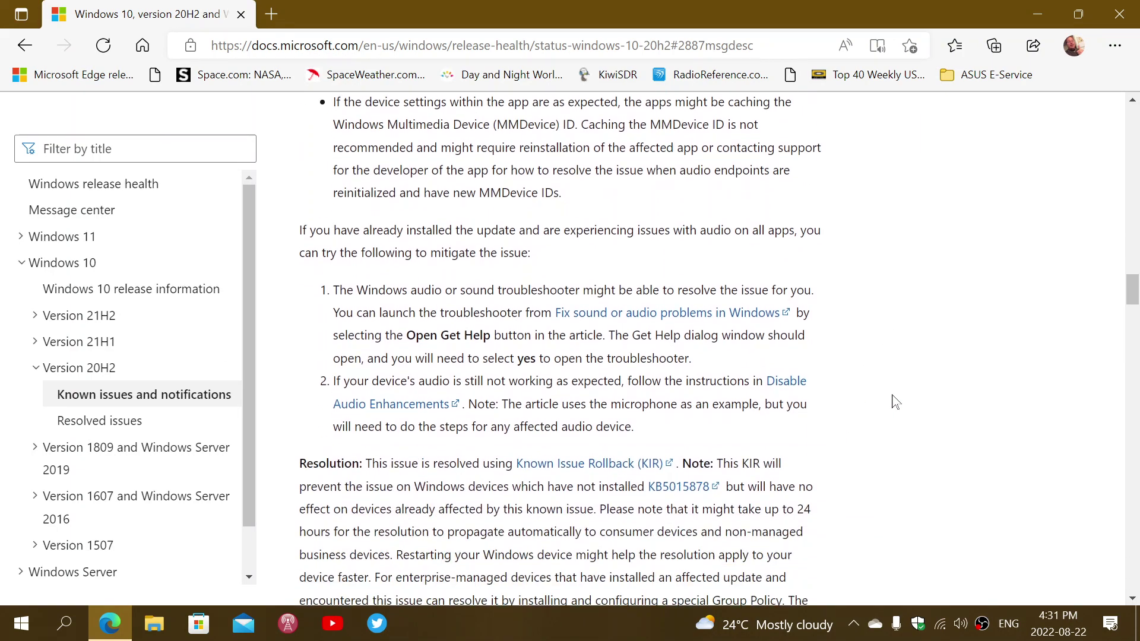
scroll(895, 401, down, 4)
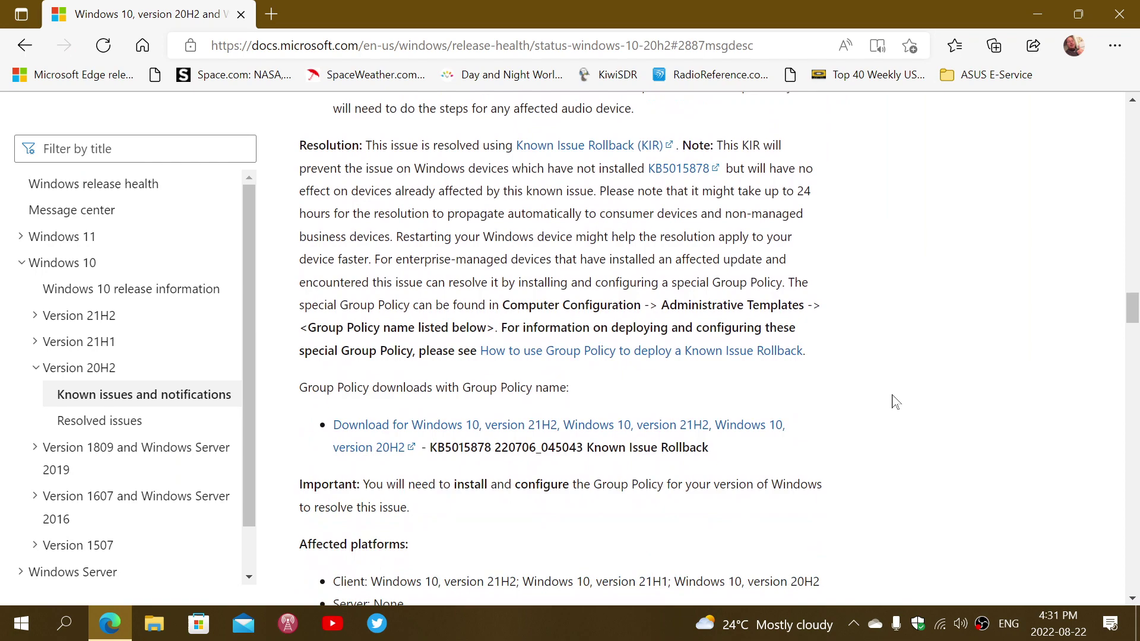
scroll(895, 402, down, 3)
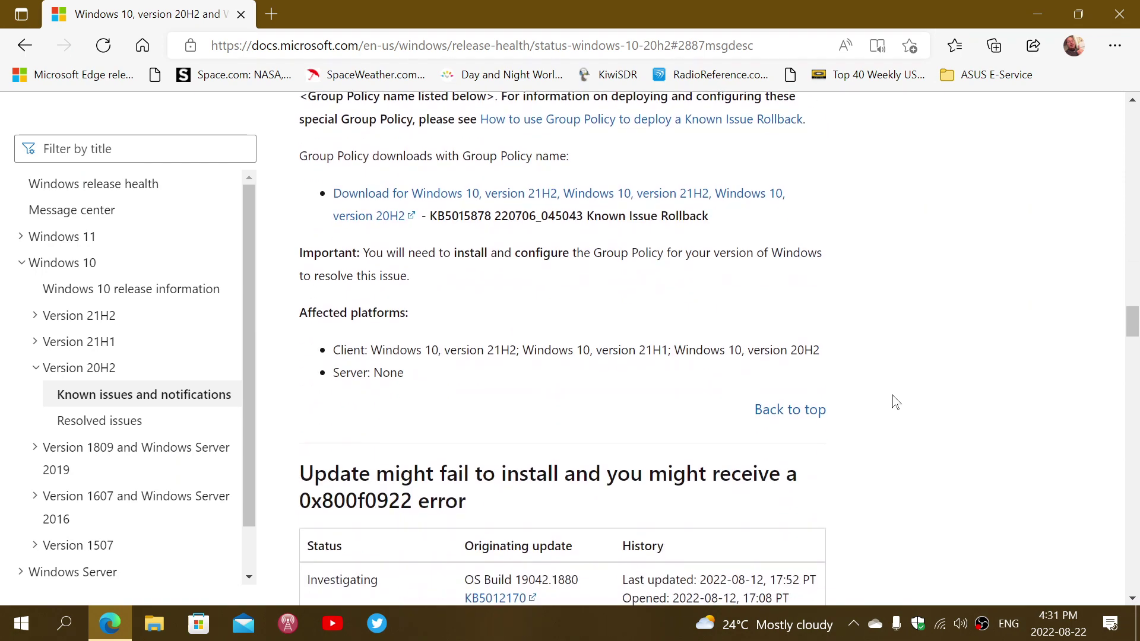
scroll(895, 402, up, 5)
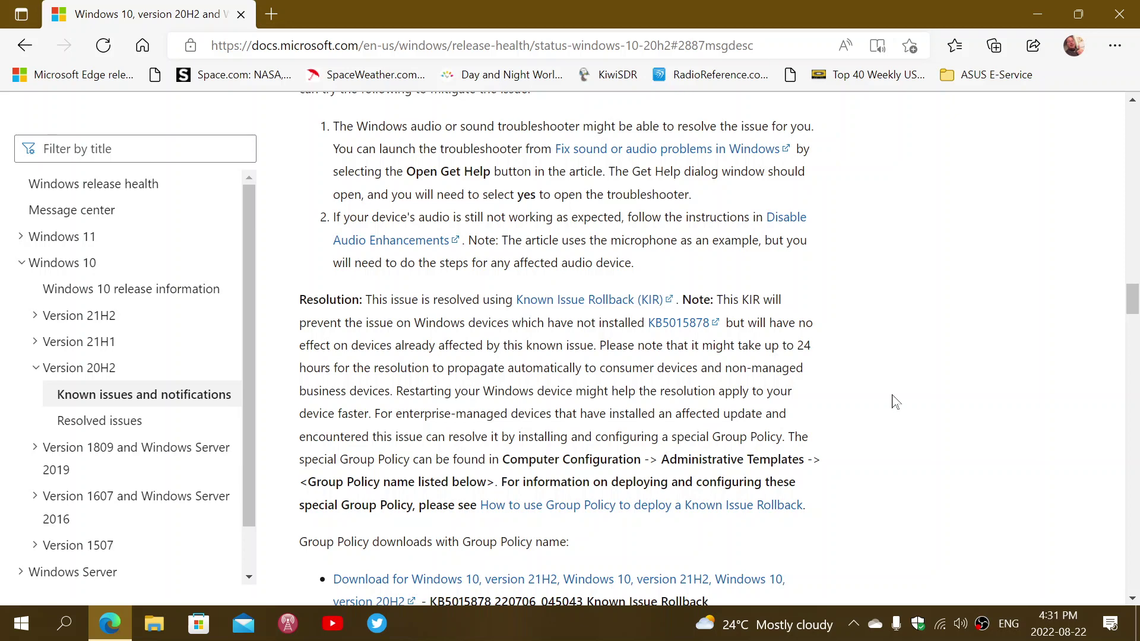
Scroll up until the 20H2 article's page title and Docs header are visible
scroll(895, 402, up, 3)
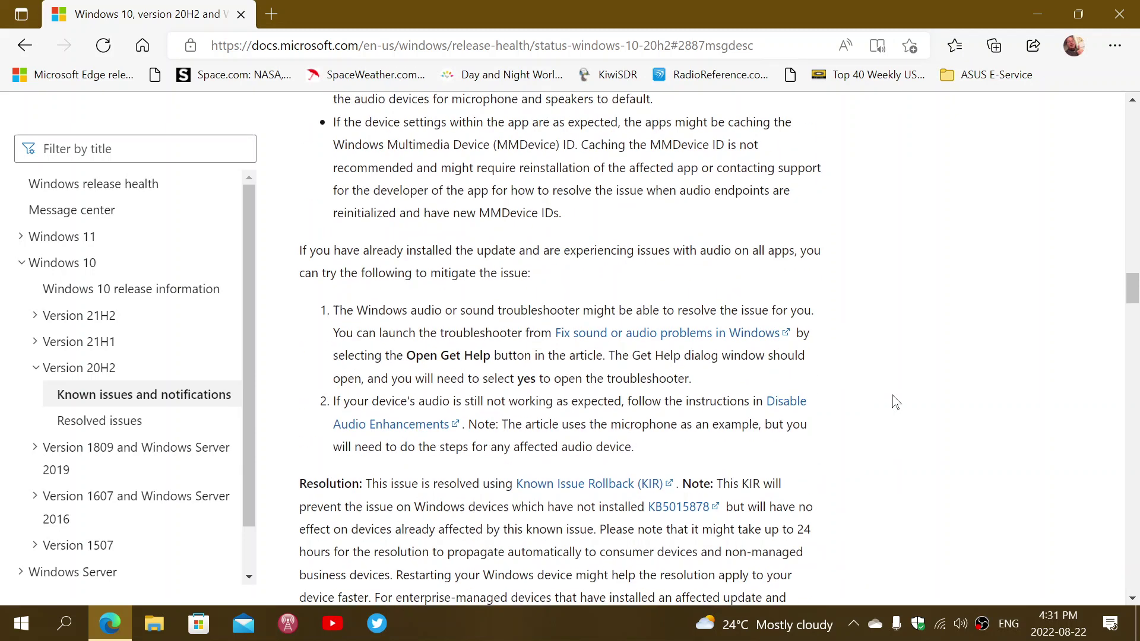
scroll(895, 402, up, 1)
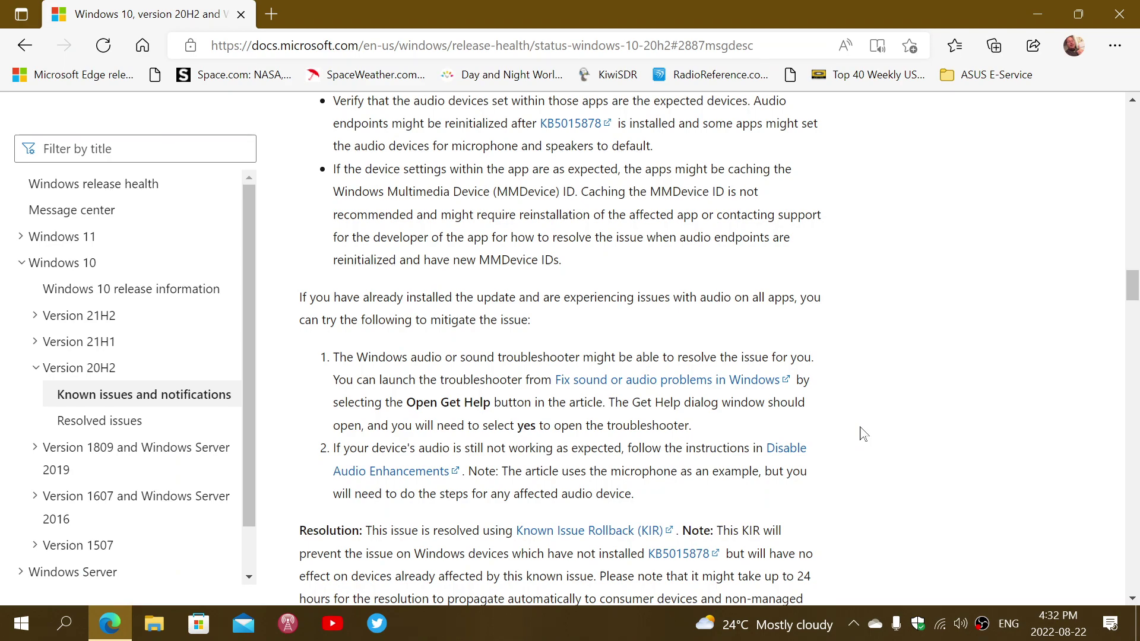
scroll(805, 278, up, 20)
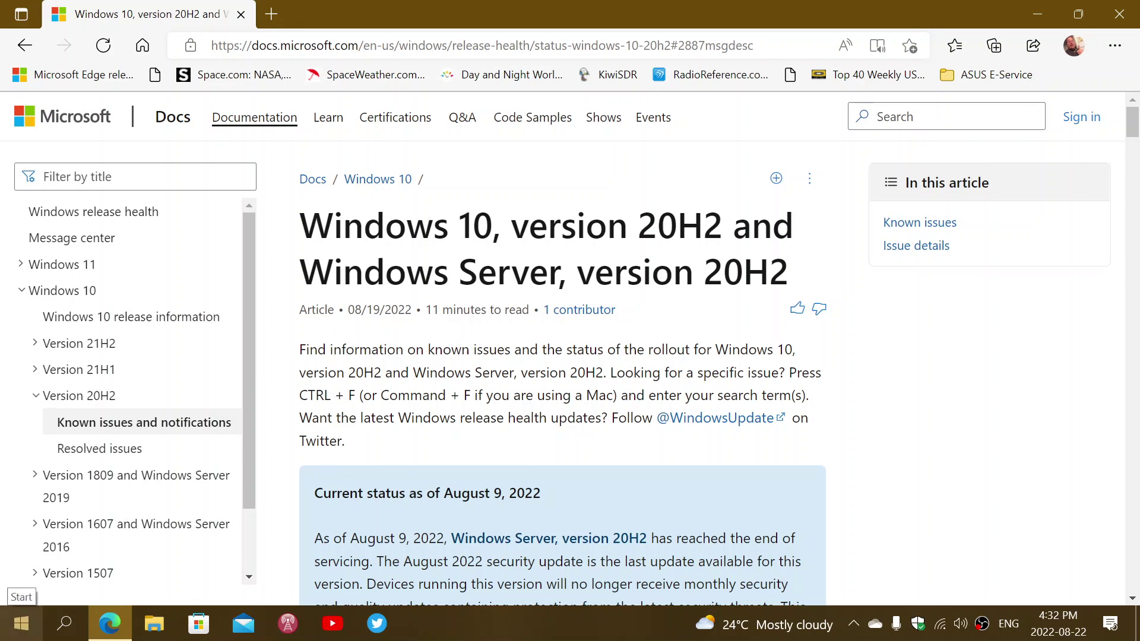
Close the accidentally opened Disk Management and bring the Win+X menu back up
right_click(20, 623)
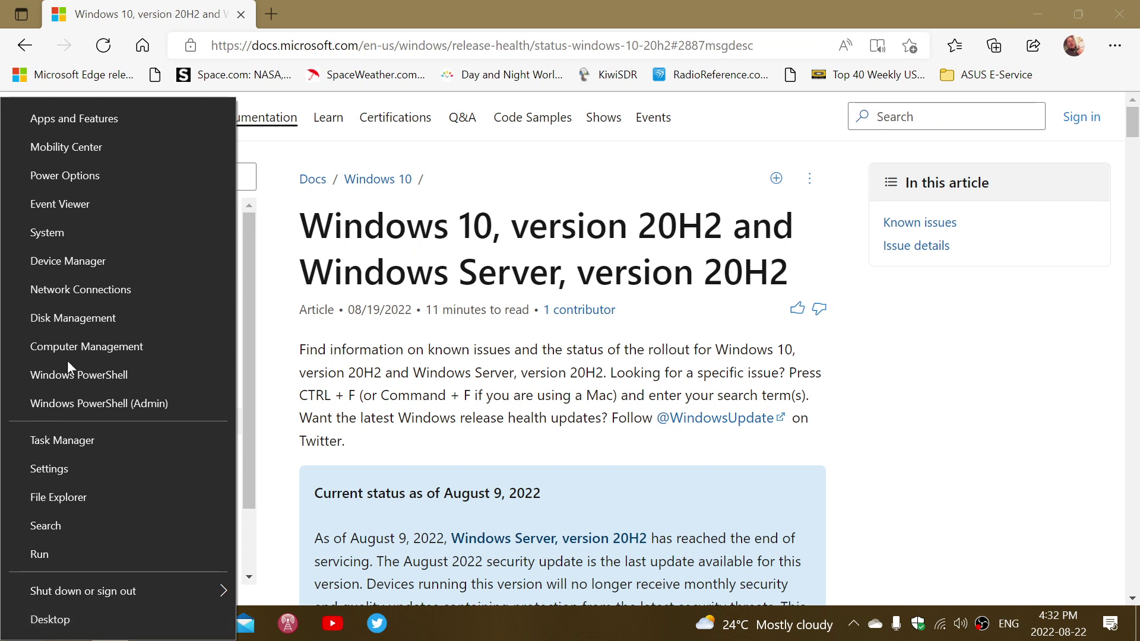
click(101, 318)
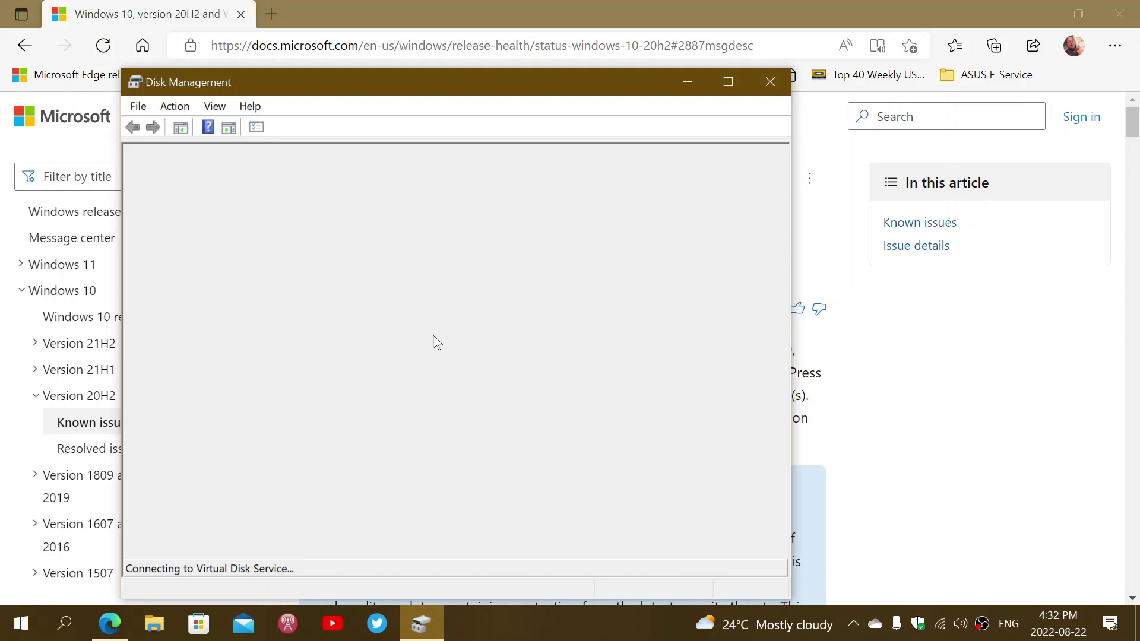
click(769, 77)
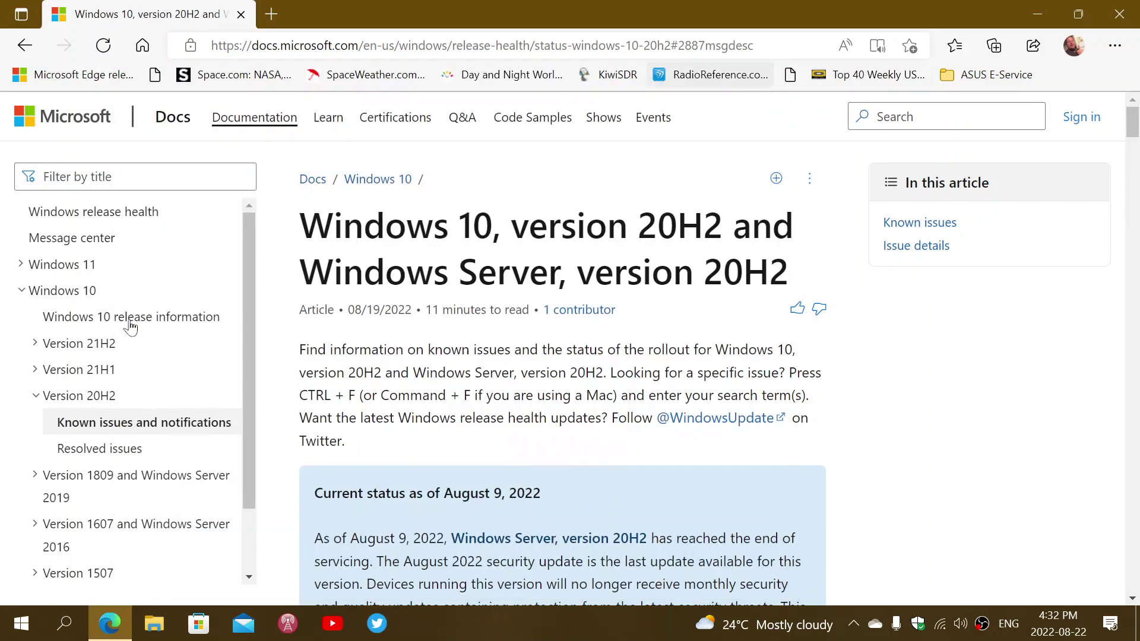
right_click(21, 623)
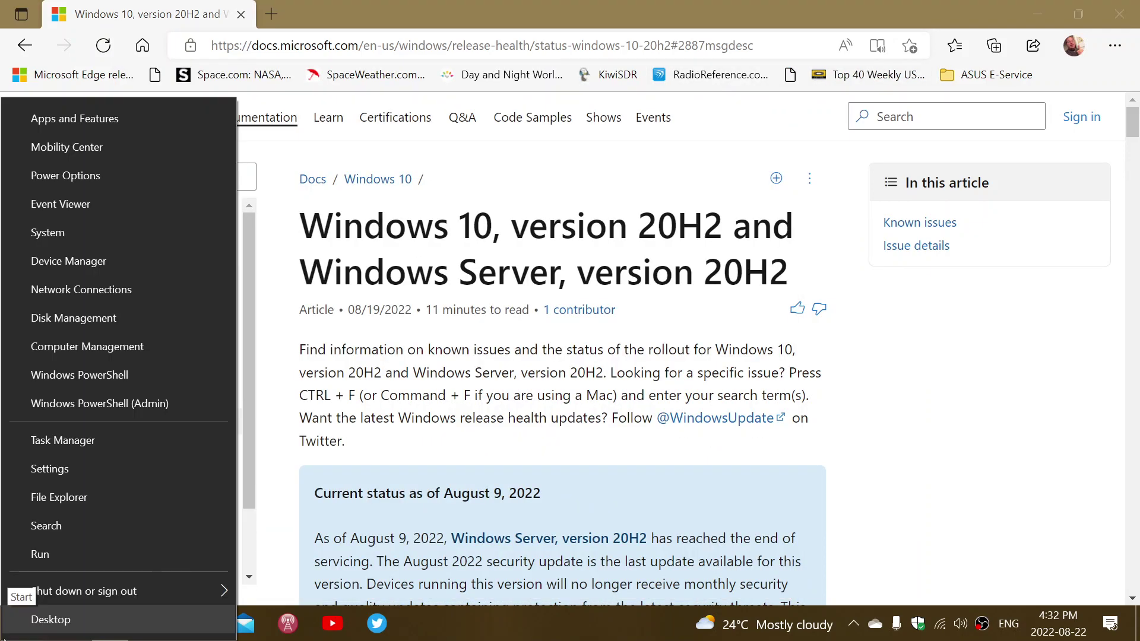
In Device Manager, collapse Network adapters and expand the Audio inputs and outputs and Sound, video and game controllers categories
click(115, 261)
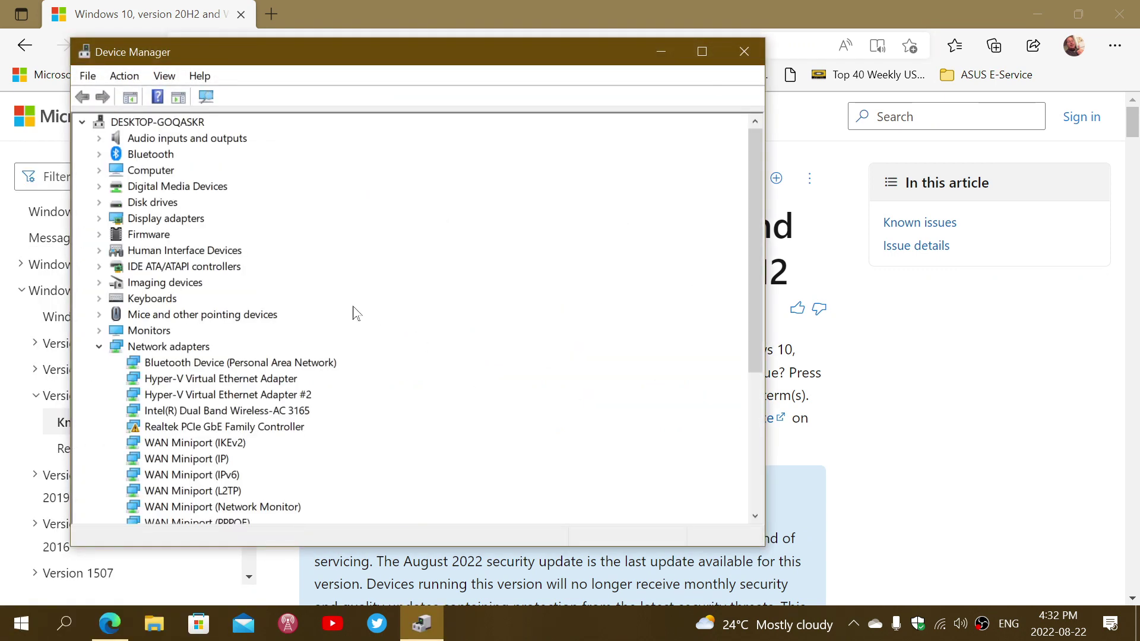
click(99, 346)
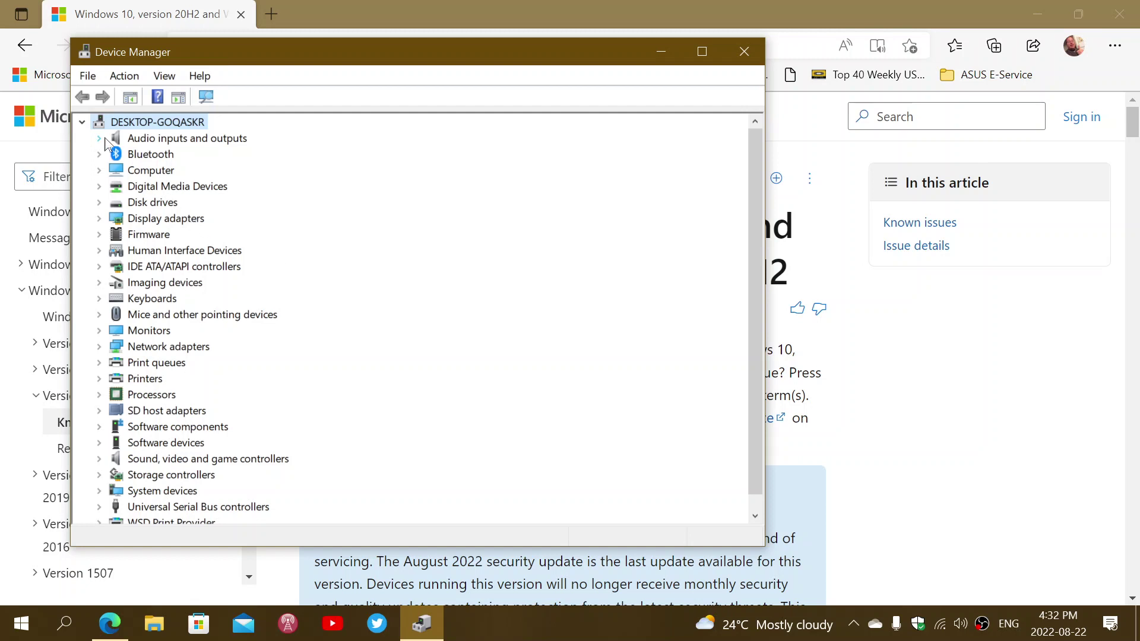
click(100, 138)
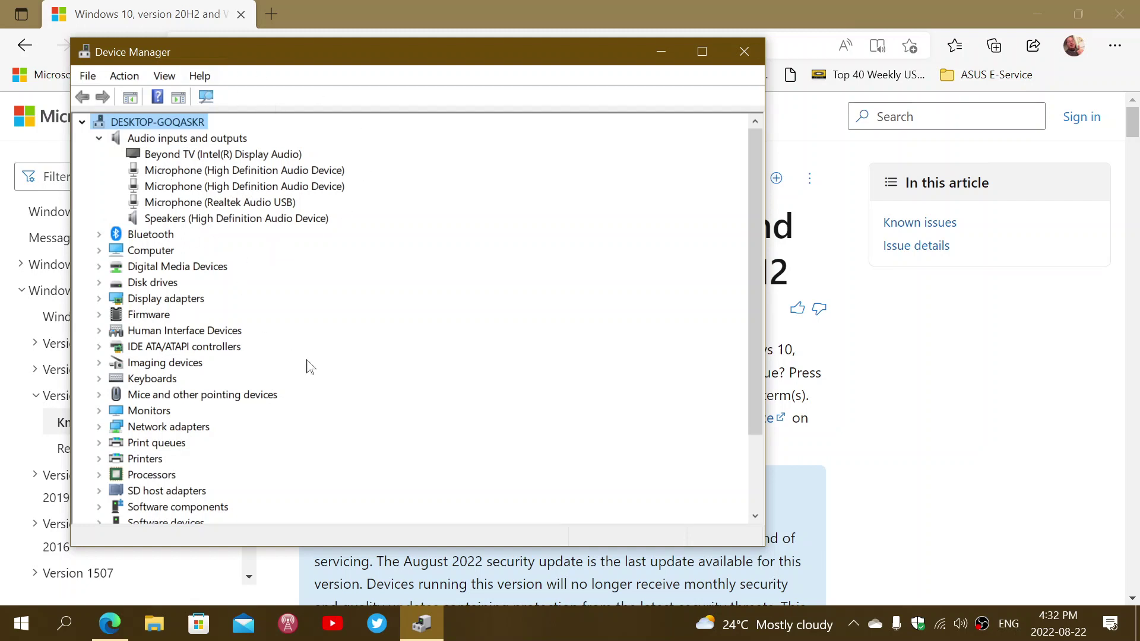
scroll(308, 365, down, 2)
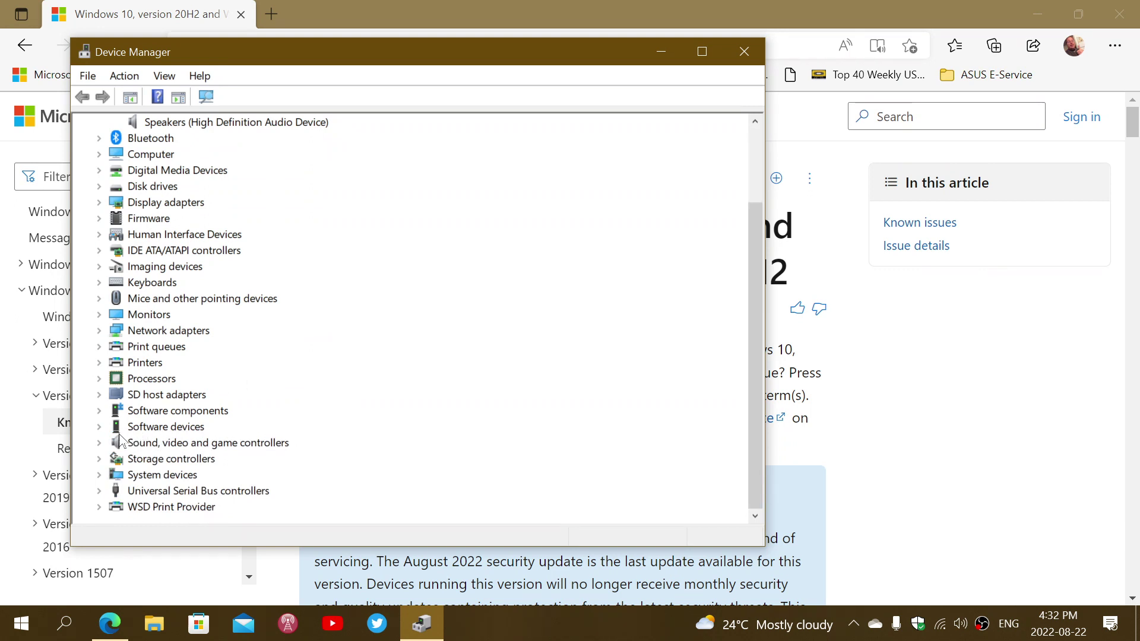
click(99, 443)
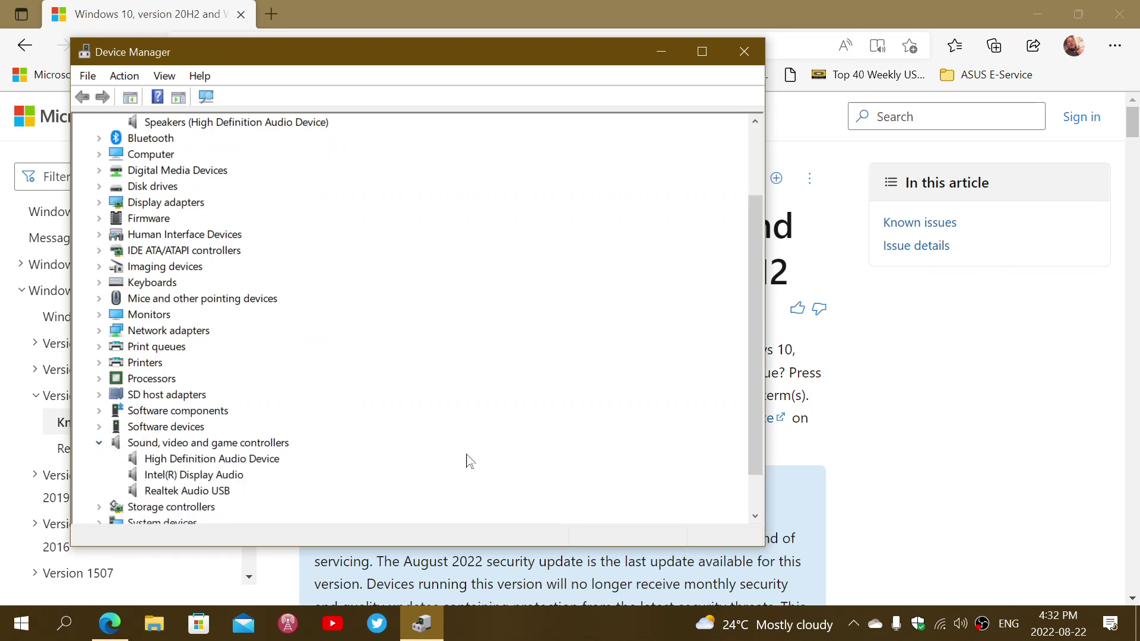
scroll(468, 461, down, 1)
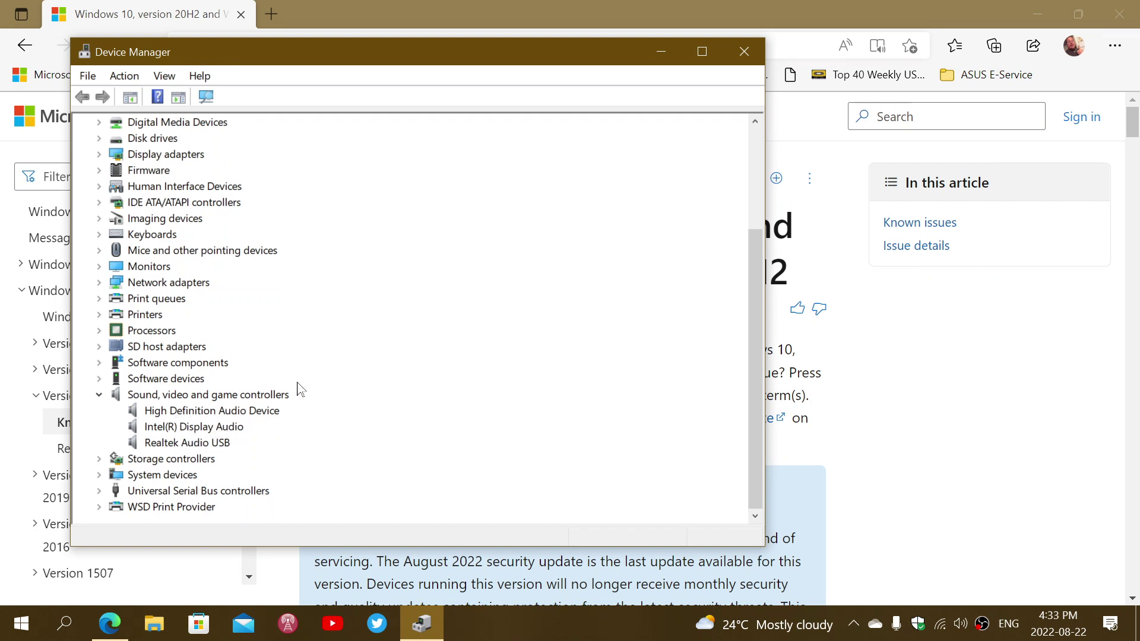
Show Uninstall device for High Definition Audio Device, dismiss the menu, and close Device Manager
right_click(204, 413)
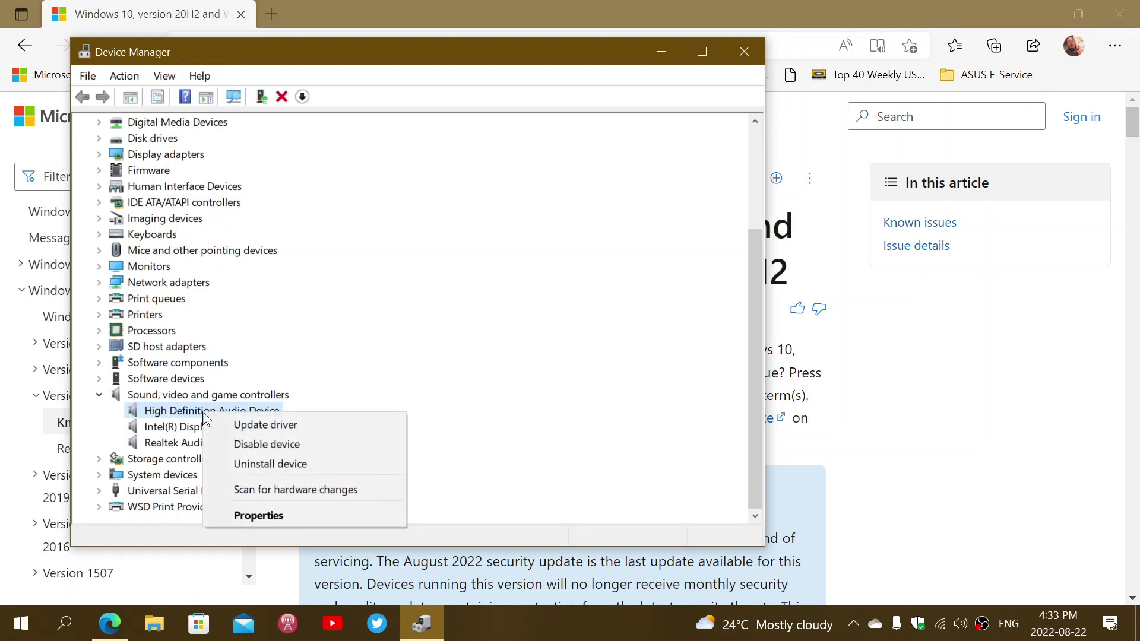
click(592, 394)
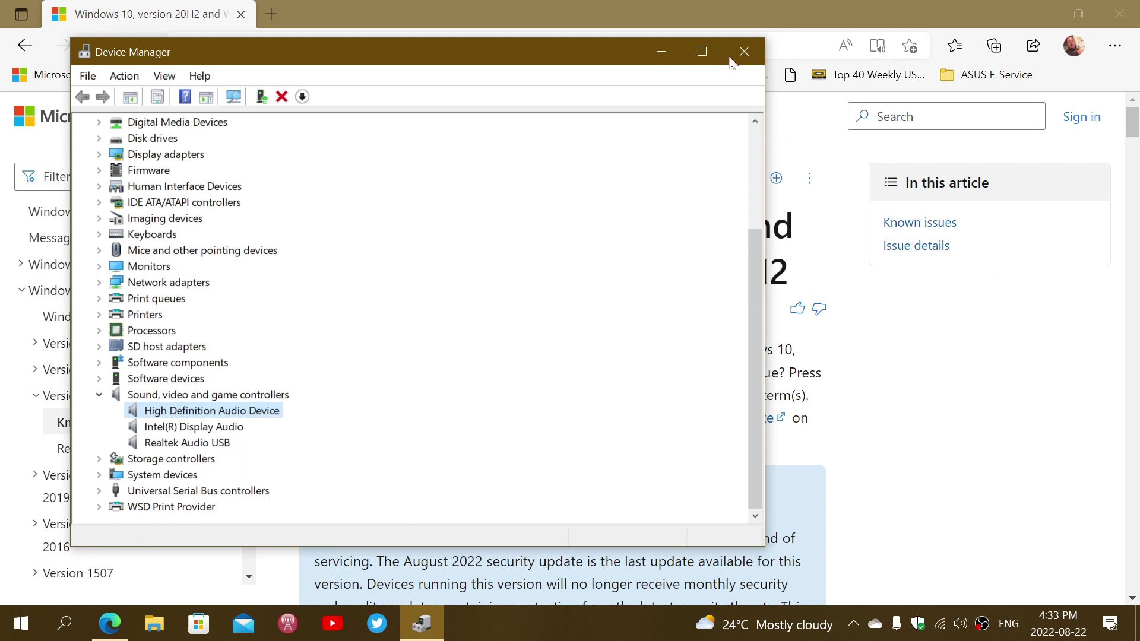
click(743, 52)
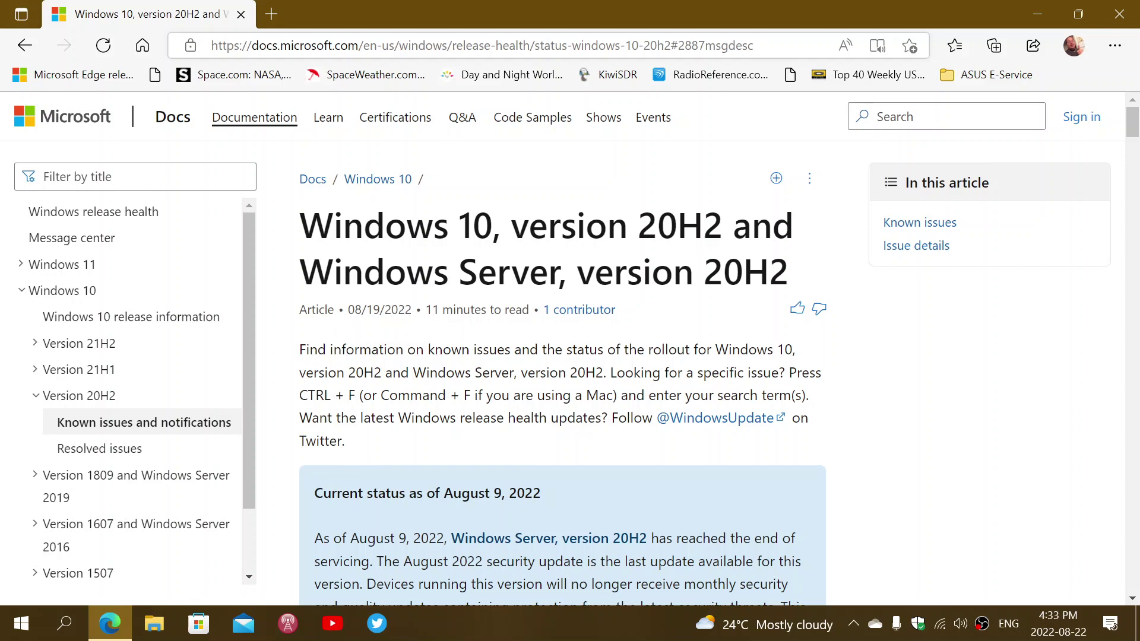
Copy the 20H2 release-health article's URL from Edge's address bar
click(714, 40)
right_click(714, 40)
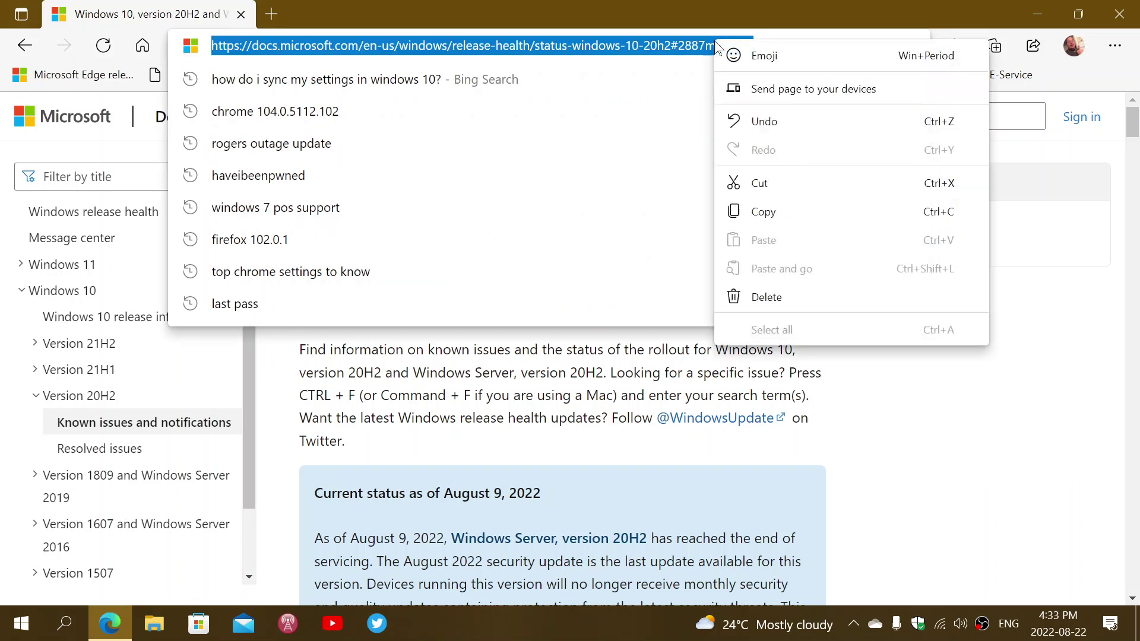
click(764, 212)
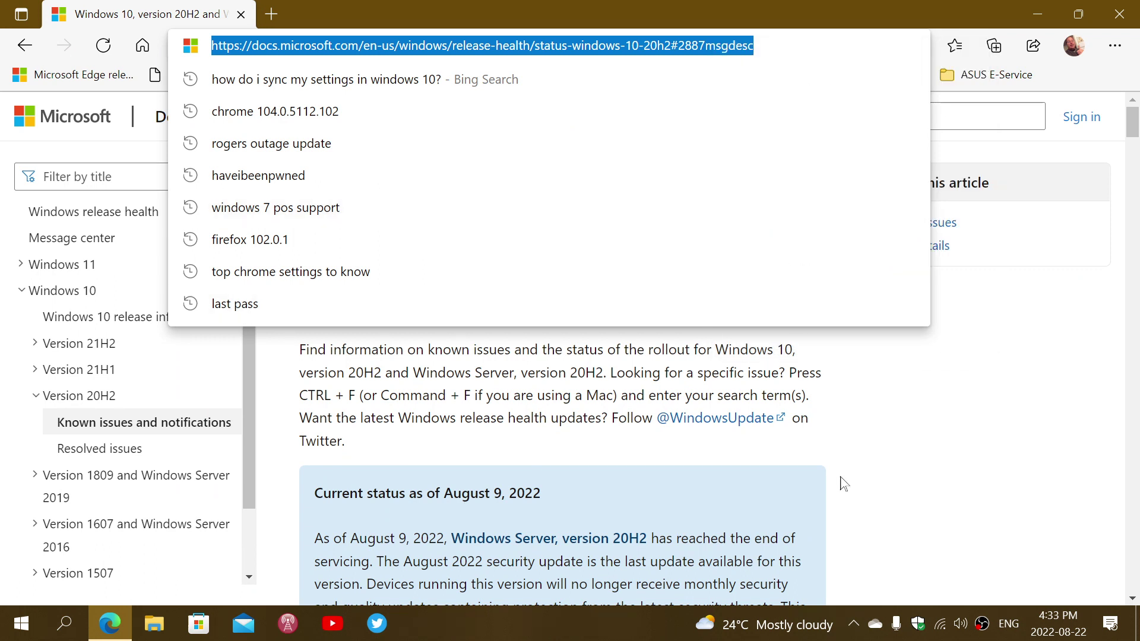
click(919, 440)
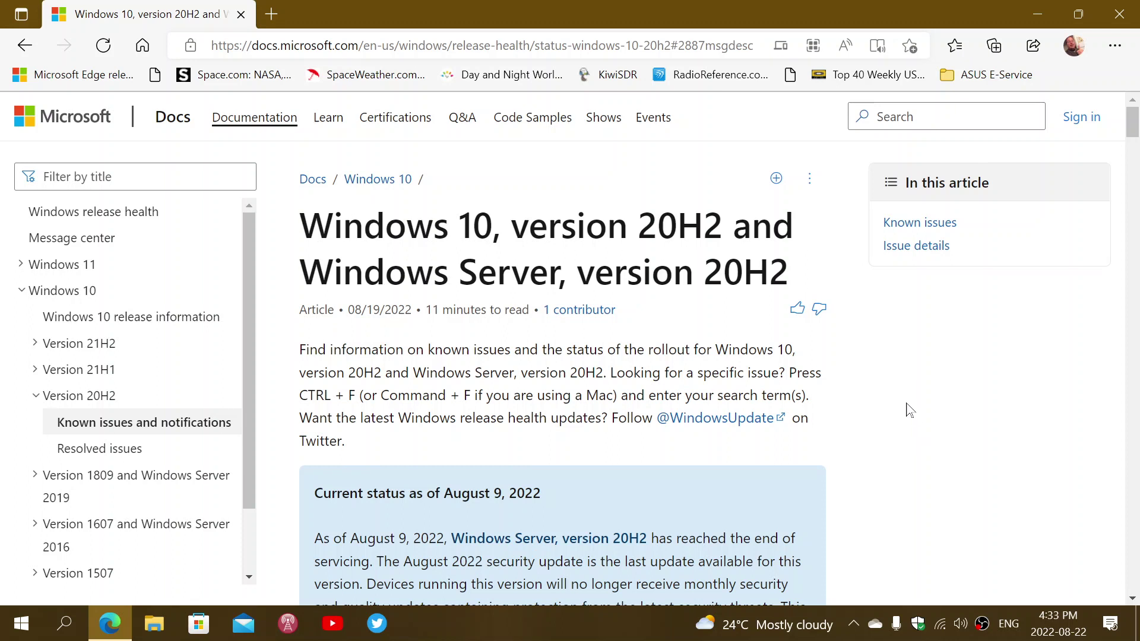
click(590, 628)
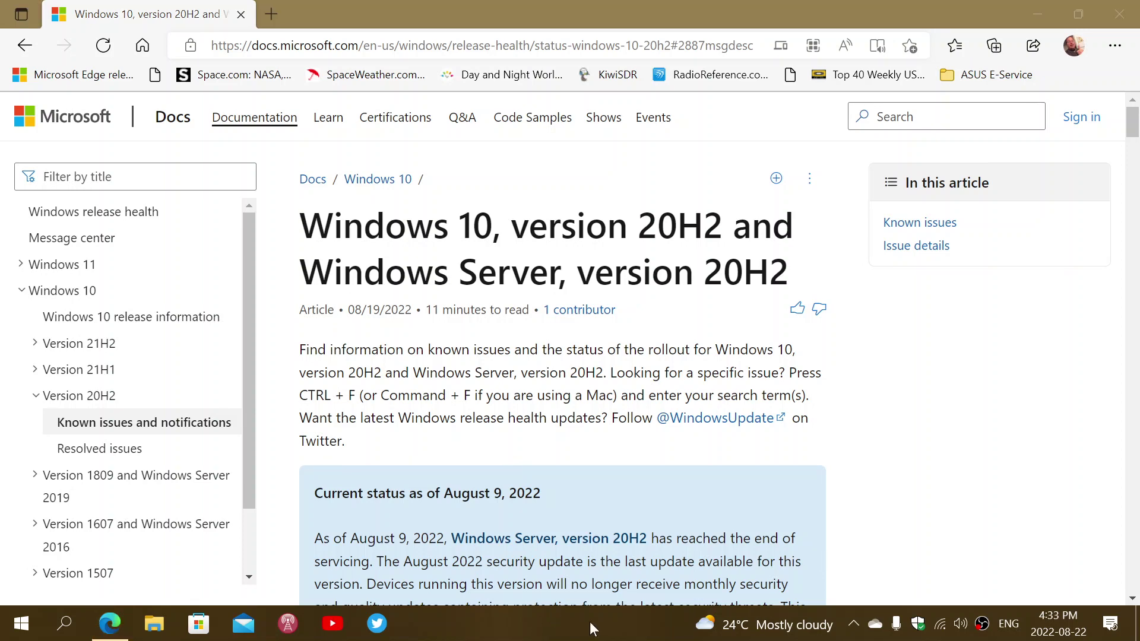